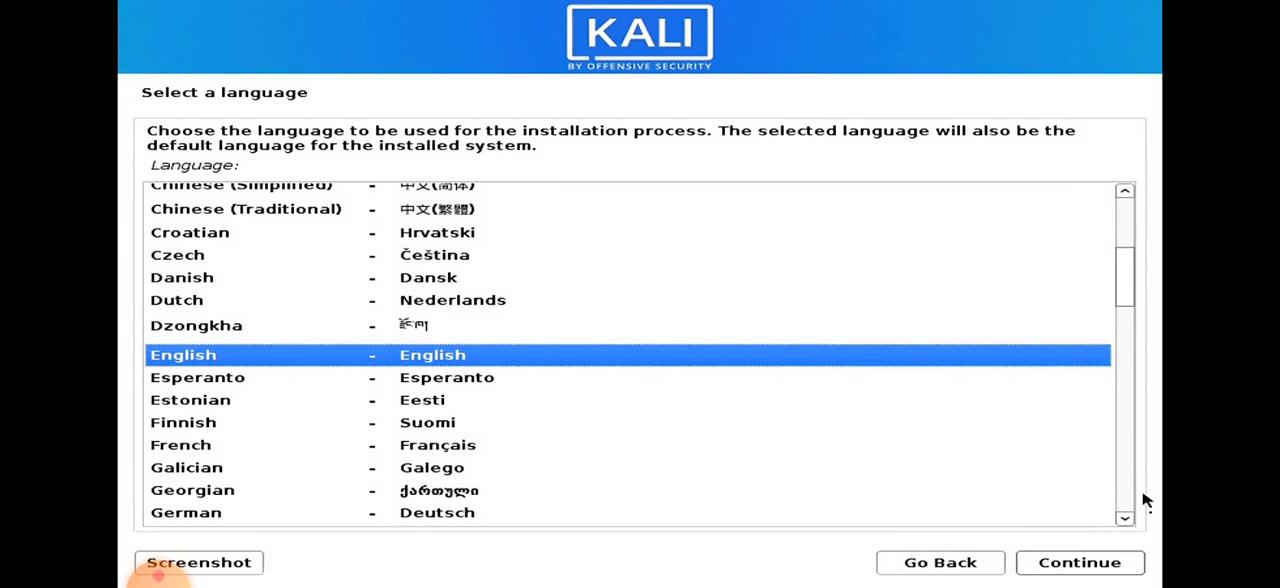
# Accept English as the installation language and set the location to United Kingdom.
pyautogui.click(1126, 566)
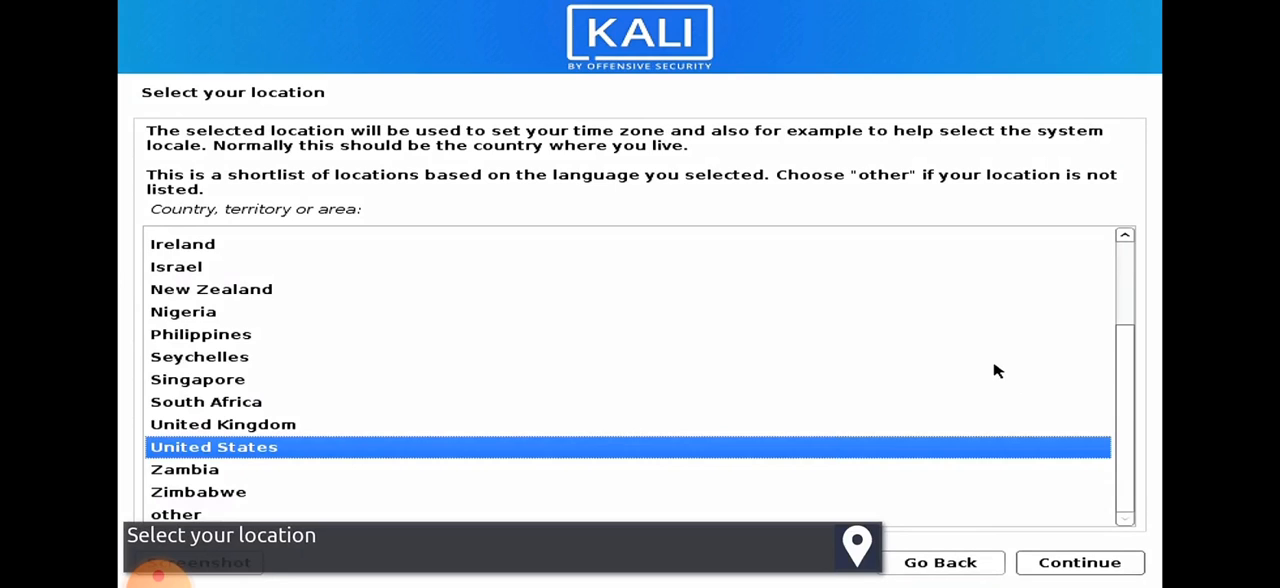
pyautogui.click(935, 430)
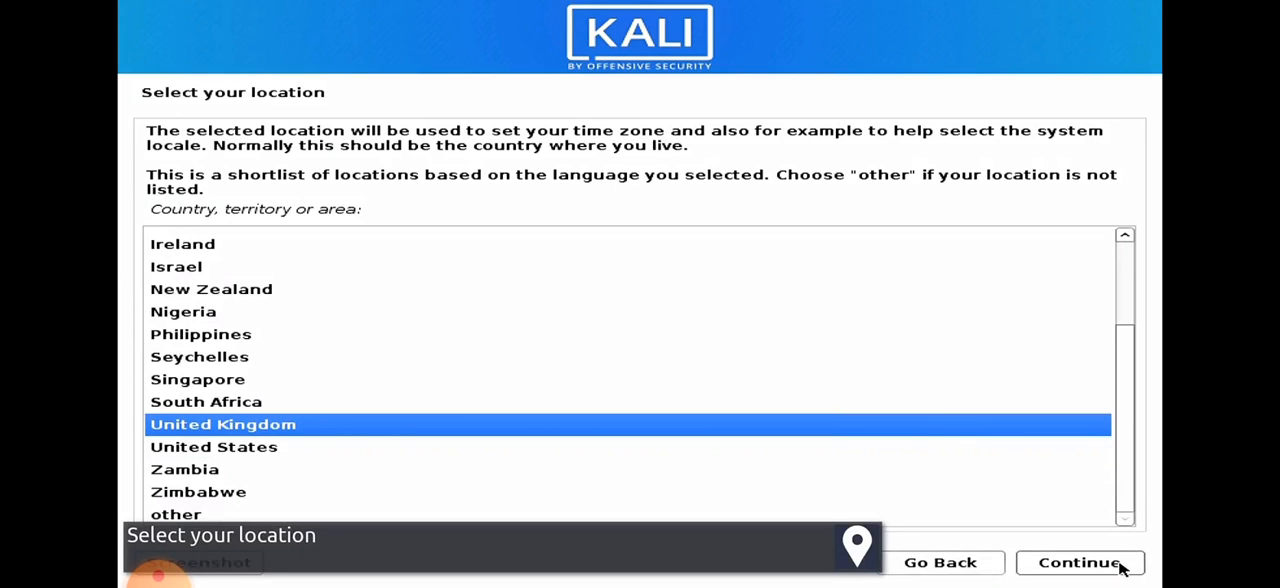
pyautogui.click(1080, 563)
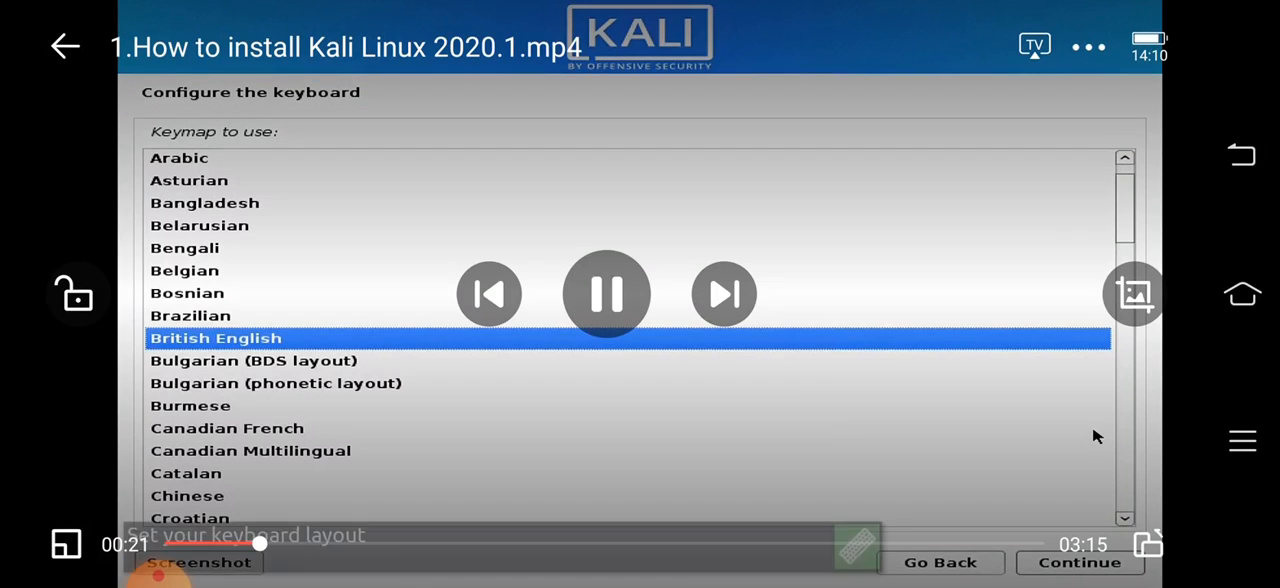
pyautogui.click(606, 294)
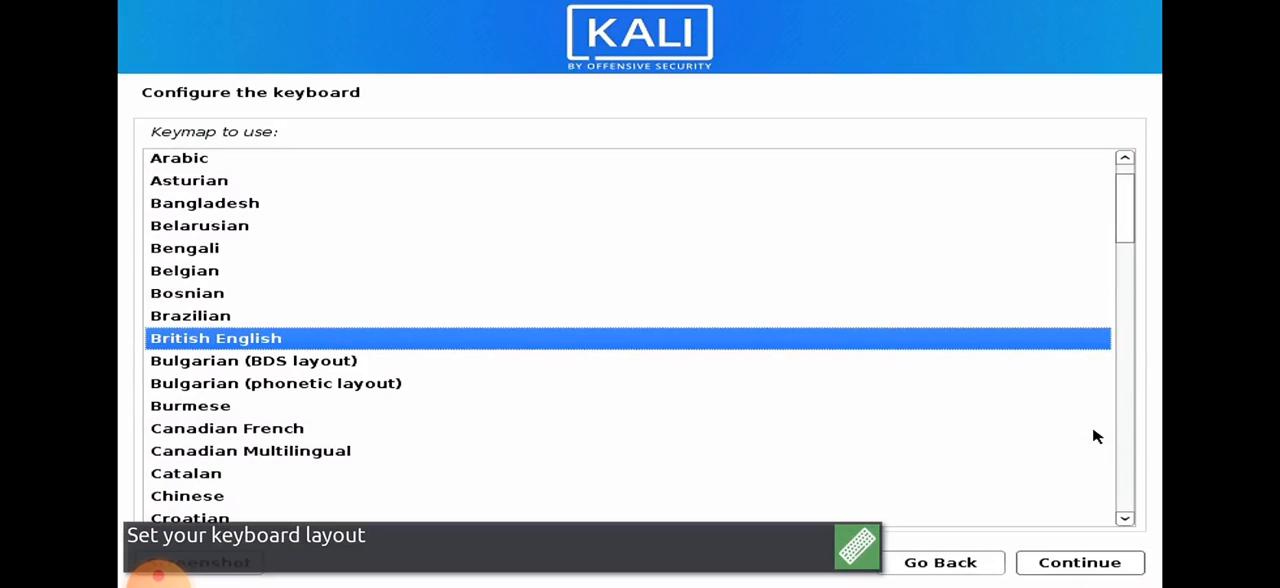
pyautogui.click(1094, 430)
pyautogui.press('space')
pyautogui.press('space')
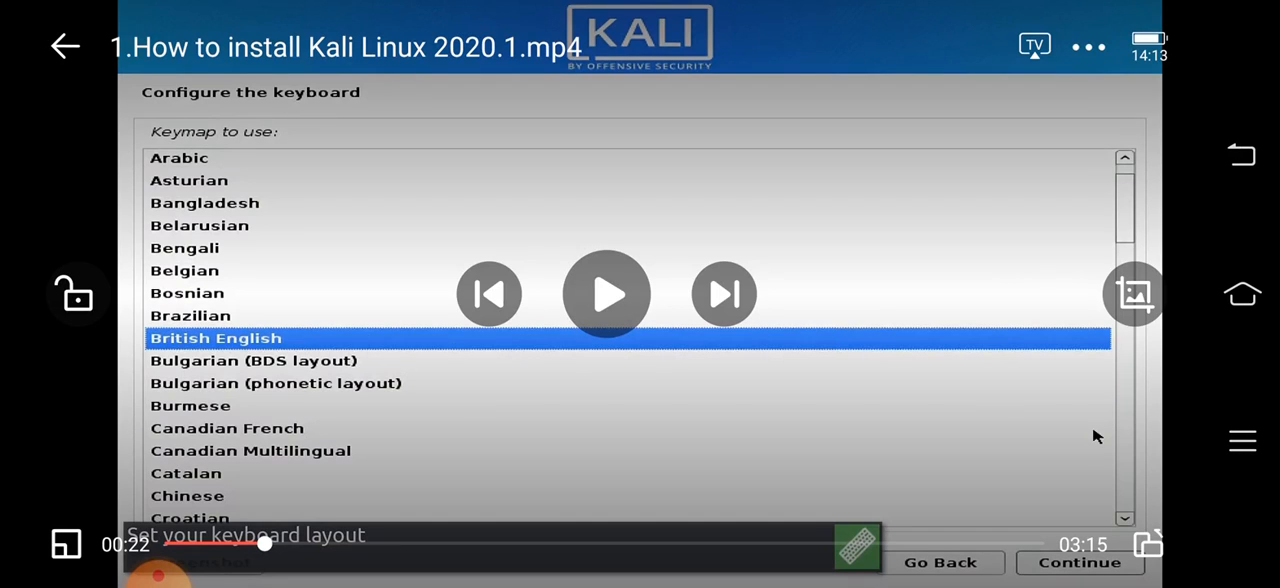
pyautogui.scroll(-3, 816, 378)
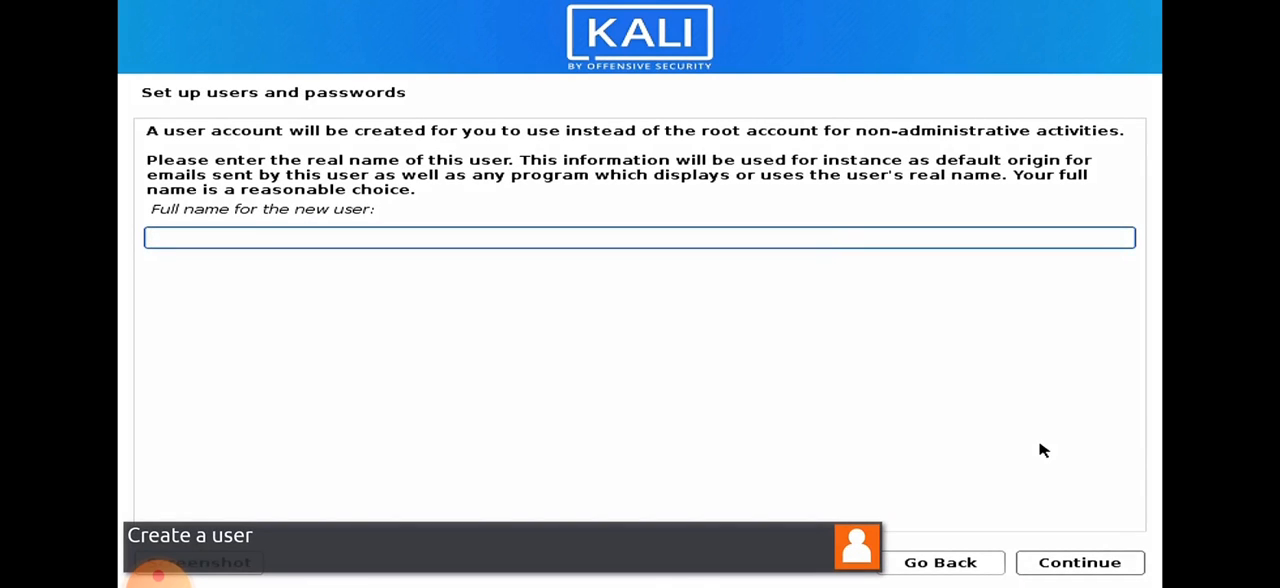
# Enter the new user's full name and accept the suggested account username.
pyautogui.write('ribalinux')
pyautogui.click(1128, 564)
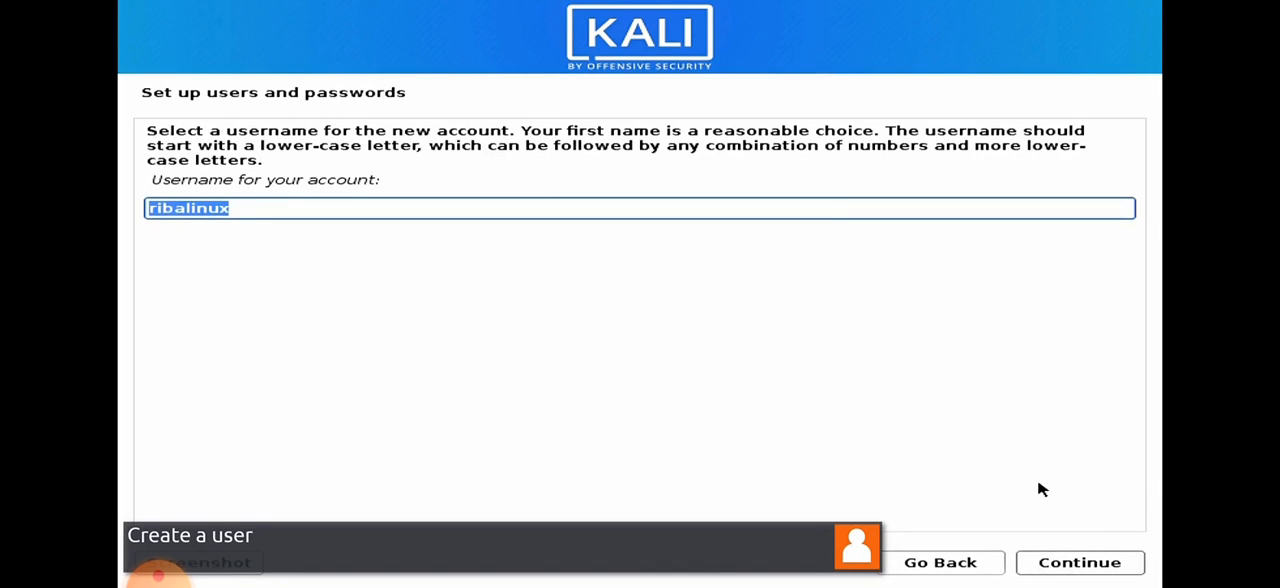
pyautogui.click(1064, 566)
# Enter the new user's password, repeat it for verification, and submit it.
pyautogui.write('********')
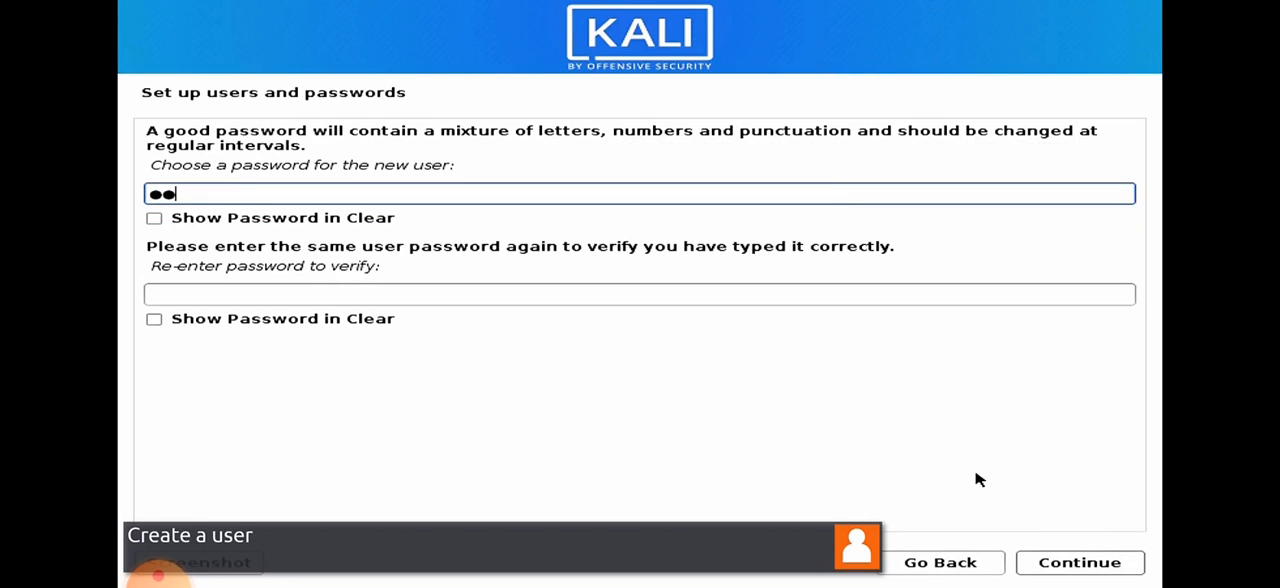
pyautogui.press('Tab')
pyautogui.press('Tab')
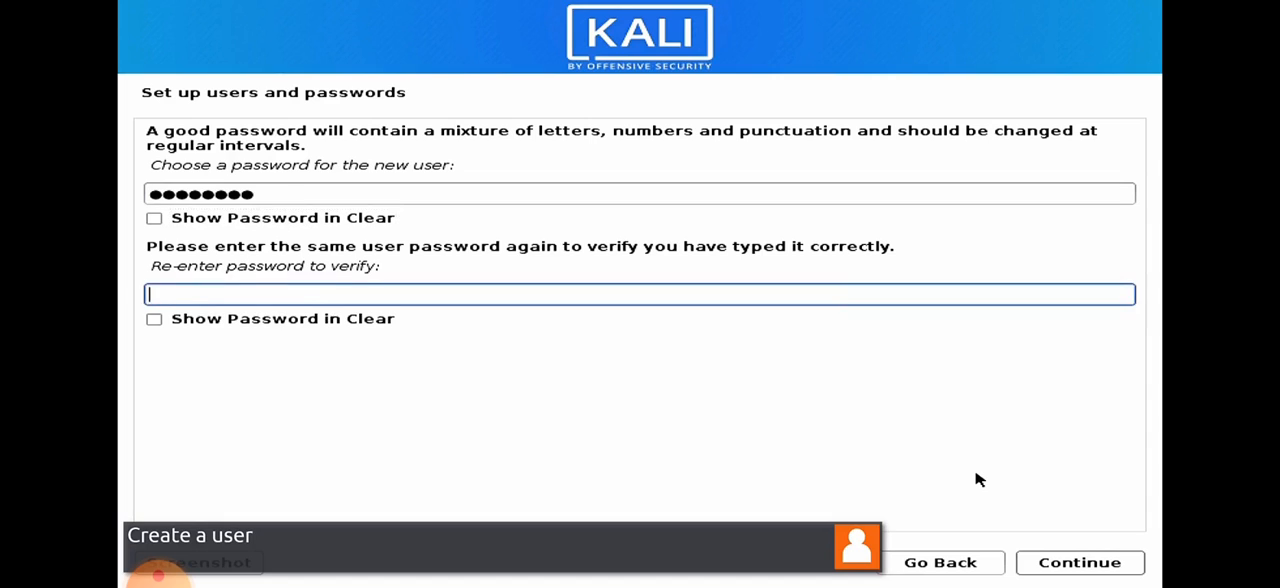
pyautogui.write('********')
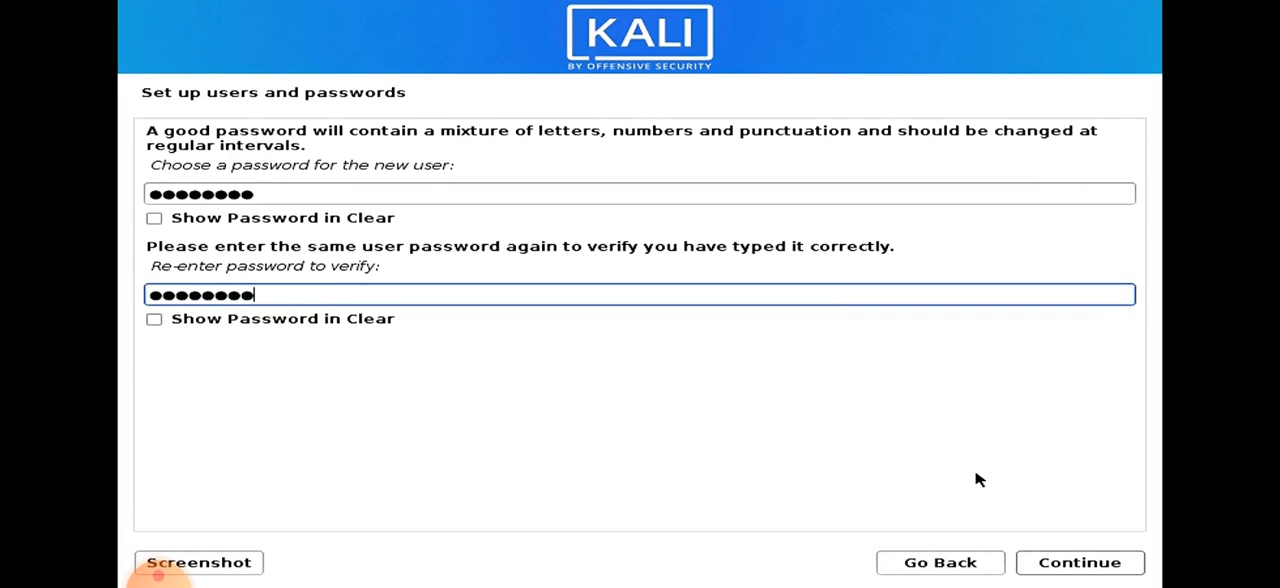
pyautogui.click(1060, 568)
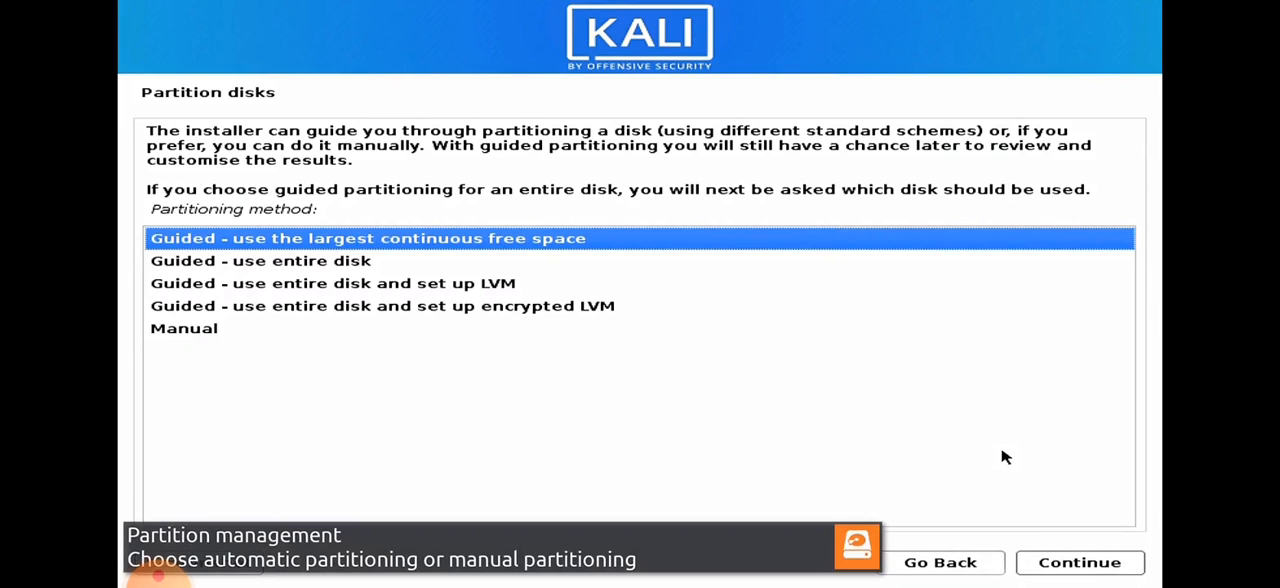
# Choose manual partitioning and start a new partition in the free space of the Samsung disk (sda).
pyautogui.click(322, 332)
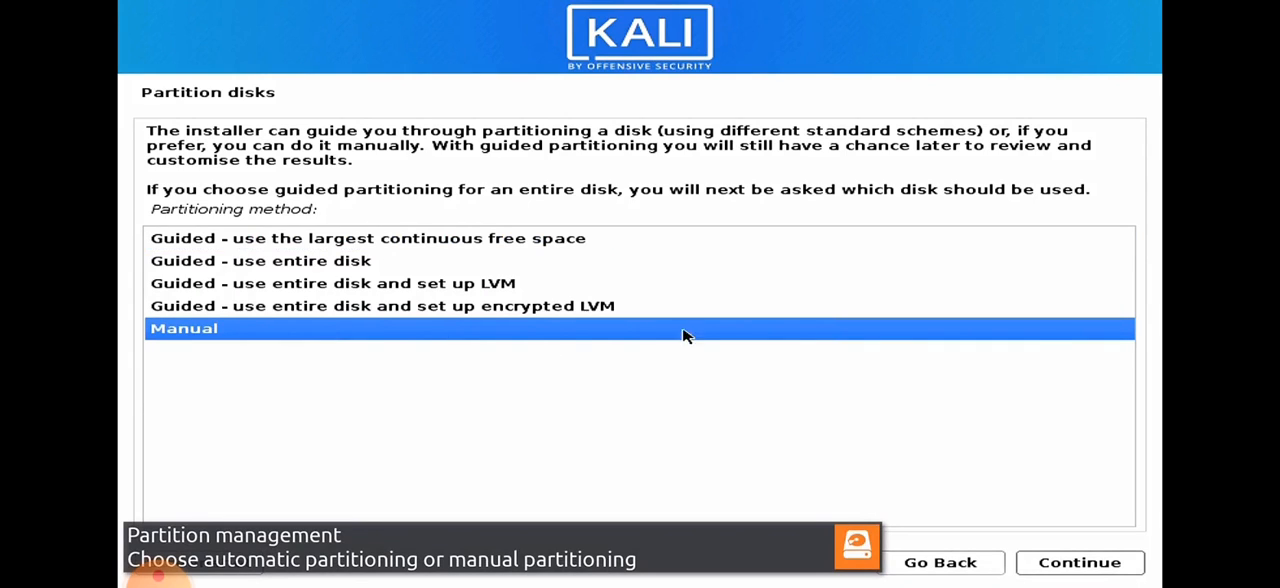
pyautogui.click(1097, 564)
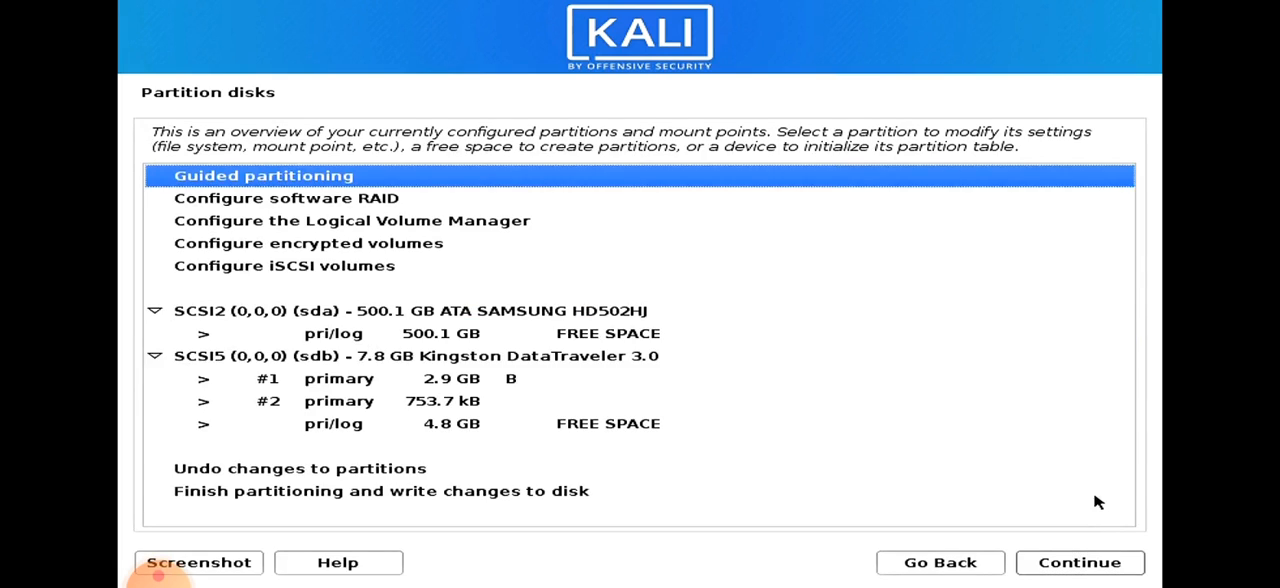
pyautogui.click(483, 331)
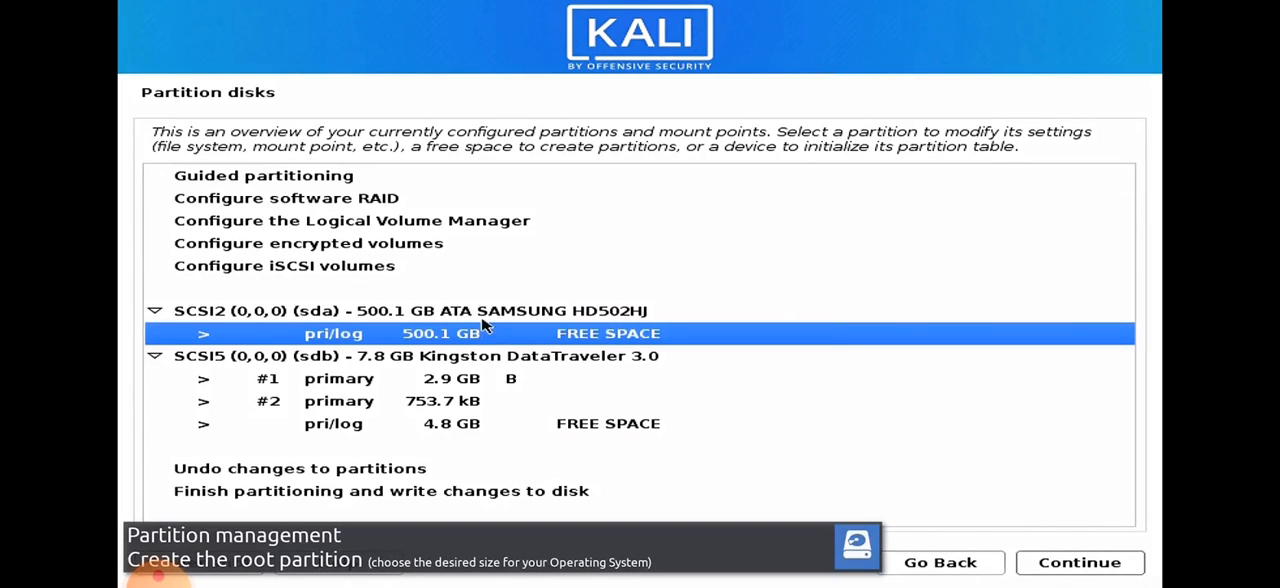
pyautogui.click(1063, 566)
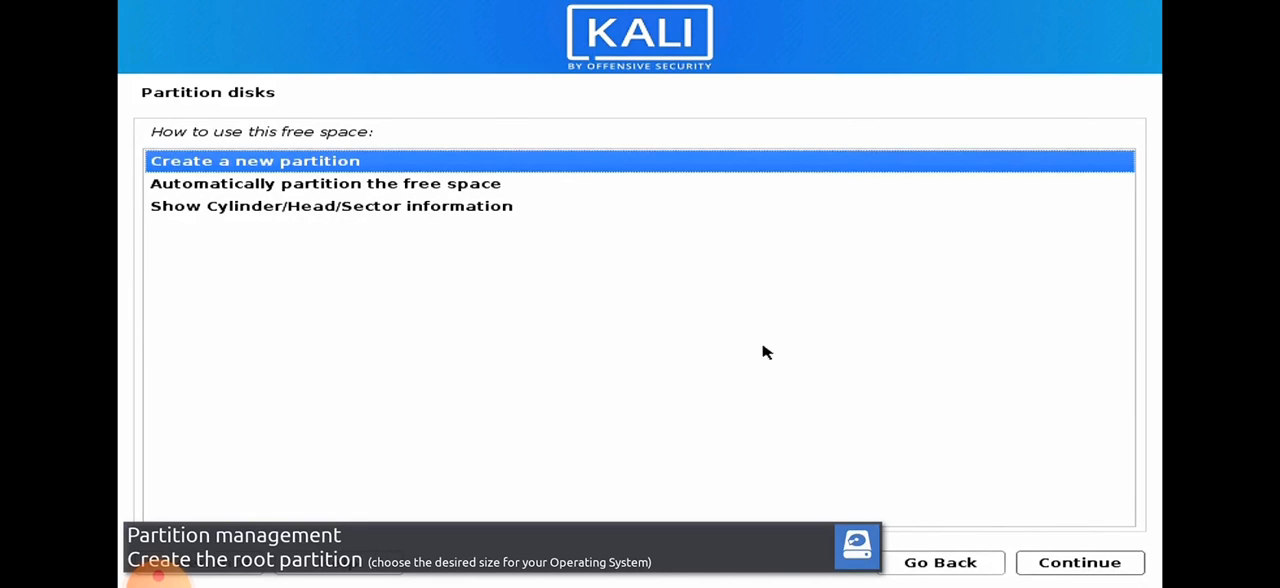
pyautogui.click(1089, 563)
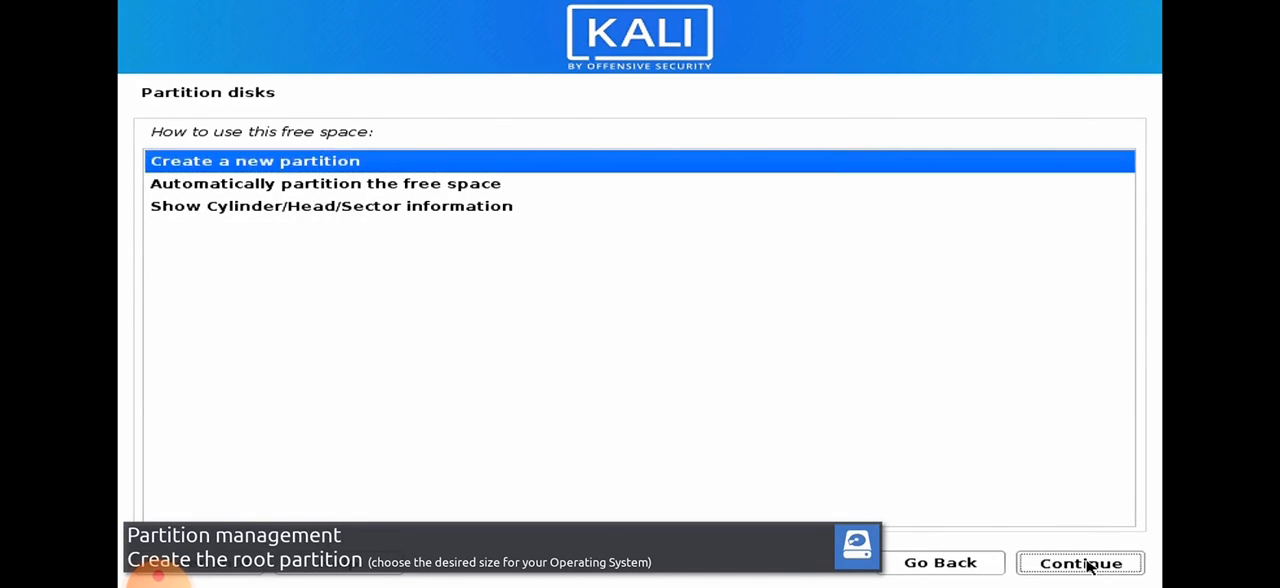
# Set the new partition's size to 494.1 GB.
pyautogui.click(177, 221)
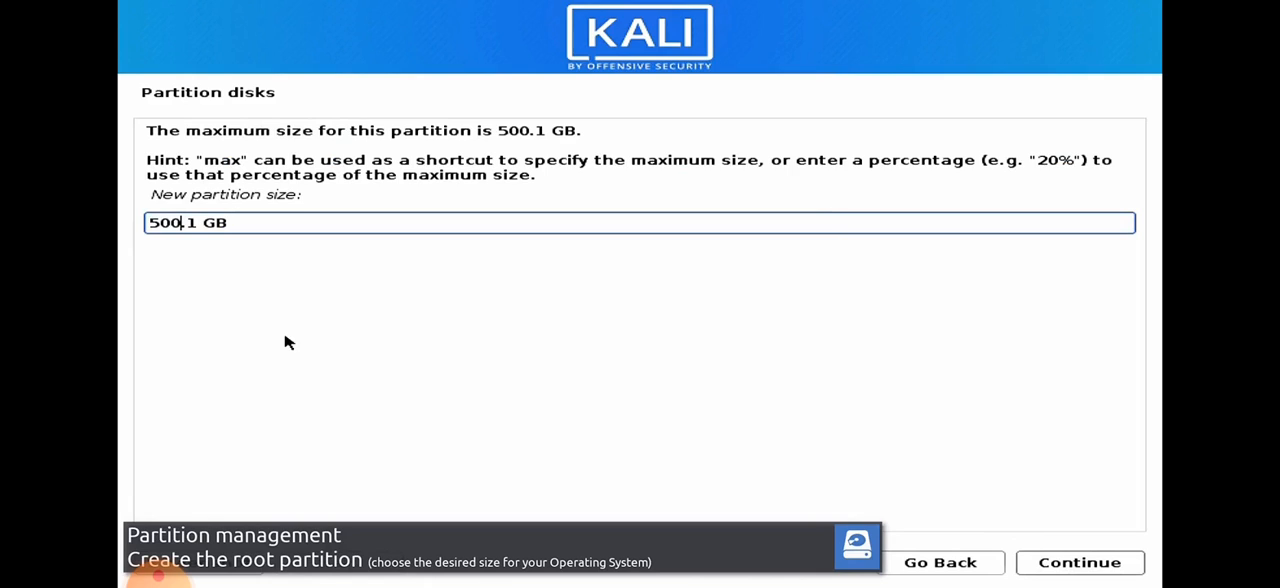
pyautogui.press('BackSpace')
pyautogui.press('BackSpace')
pyautogui.press('BackSpace')
pyautogui.write('494')
pyautogui.click(1050, 566)
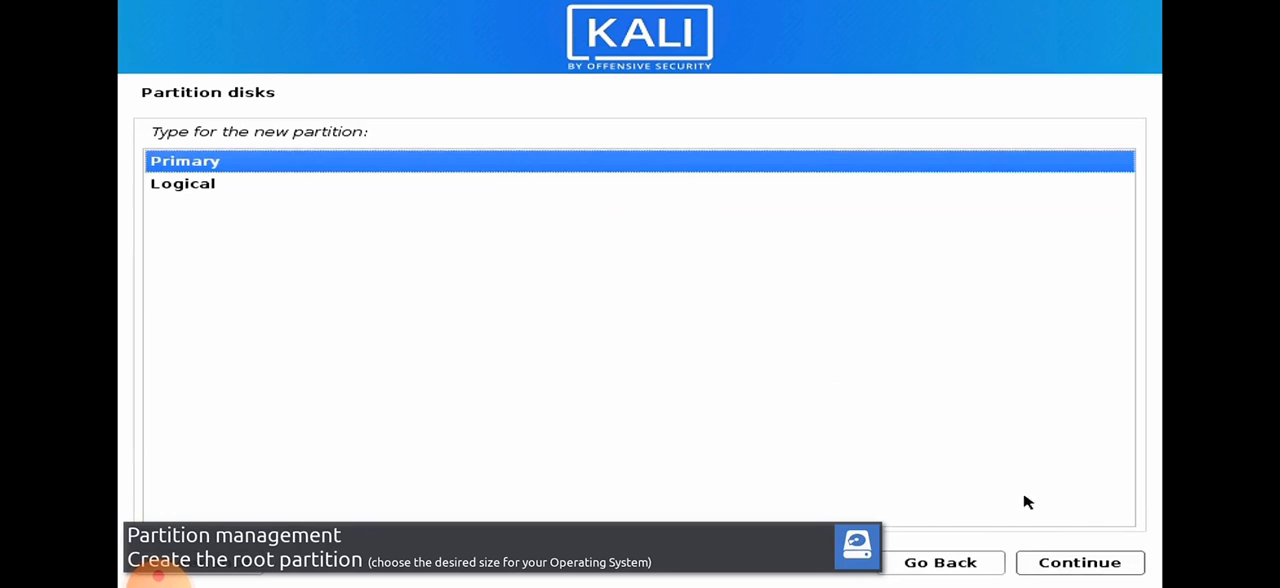
# Make the partition primary at the beginning of the space and finish it as Ext4 mounted at /.
pyautogui.click(1045, 565)
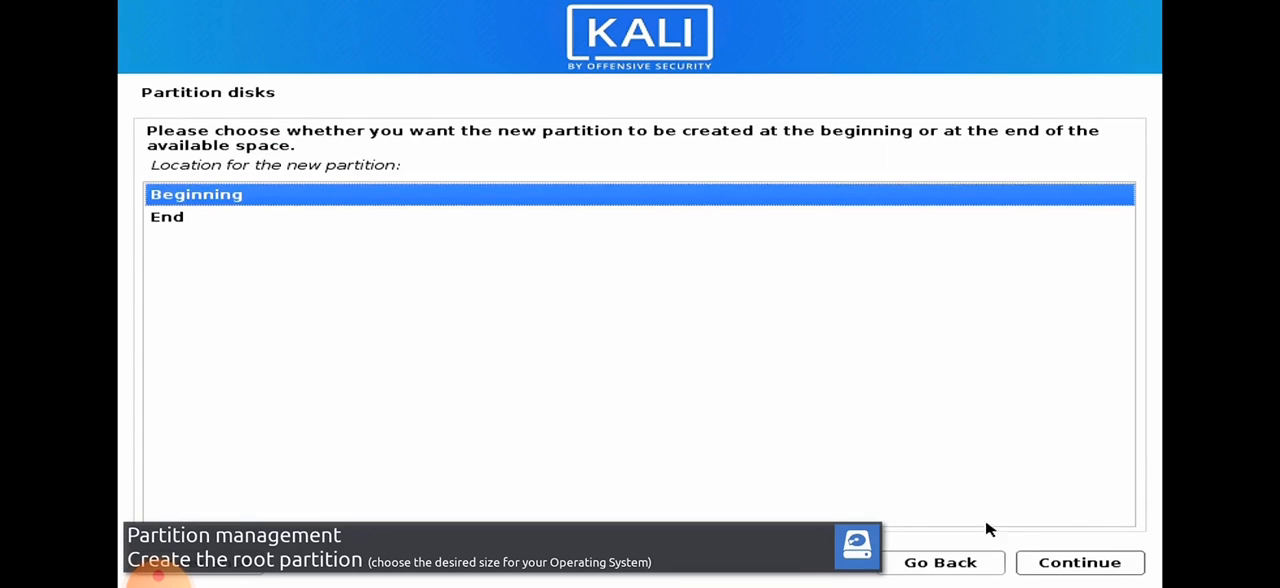
pyautogui.click(1026, 563)
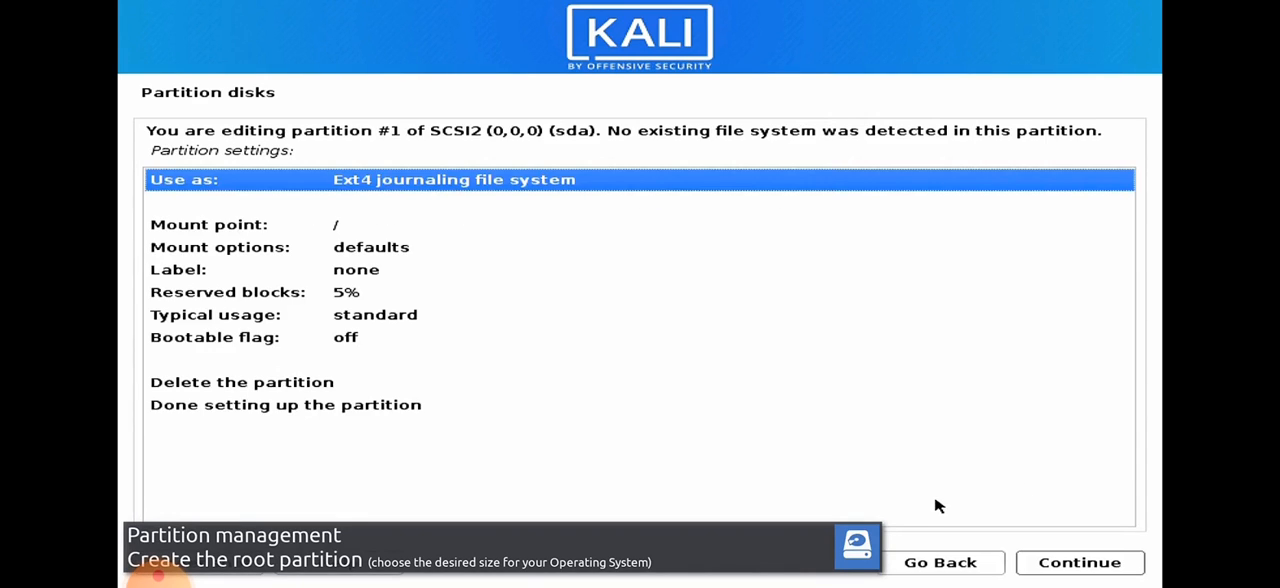
pyautogui.click(406, 406)
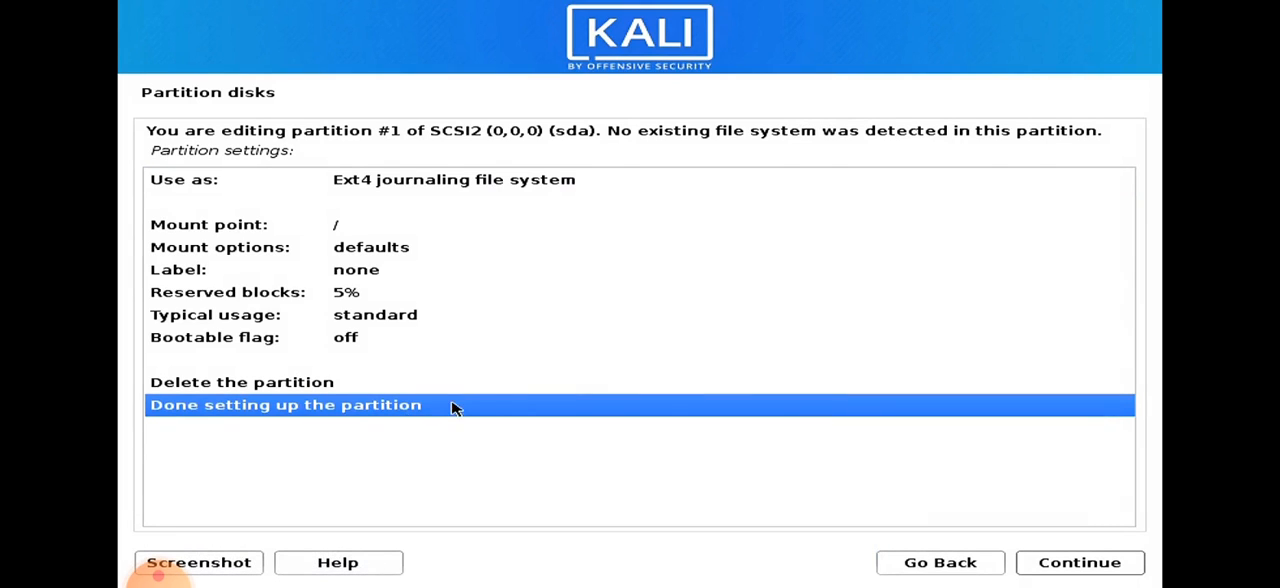
pyautogui.click(1075, 562)
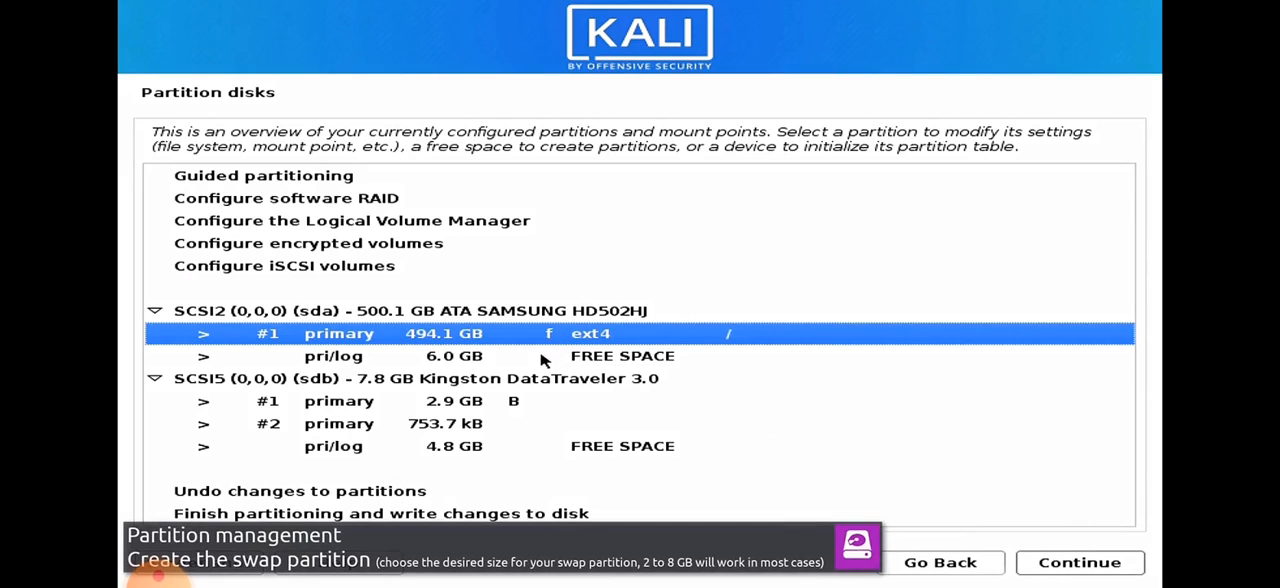
# Create a 6.0 GB logical partition in the remaining free space of sda.
pyautogui.press('Down')
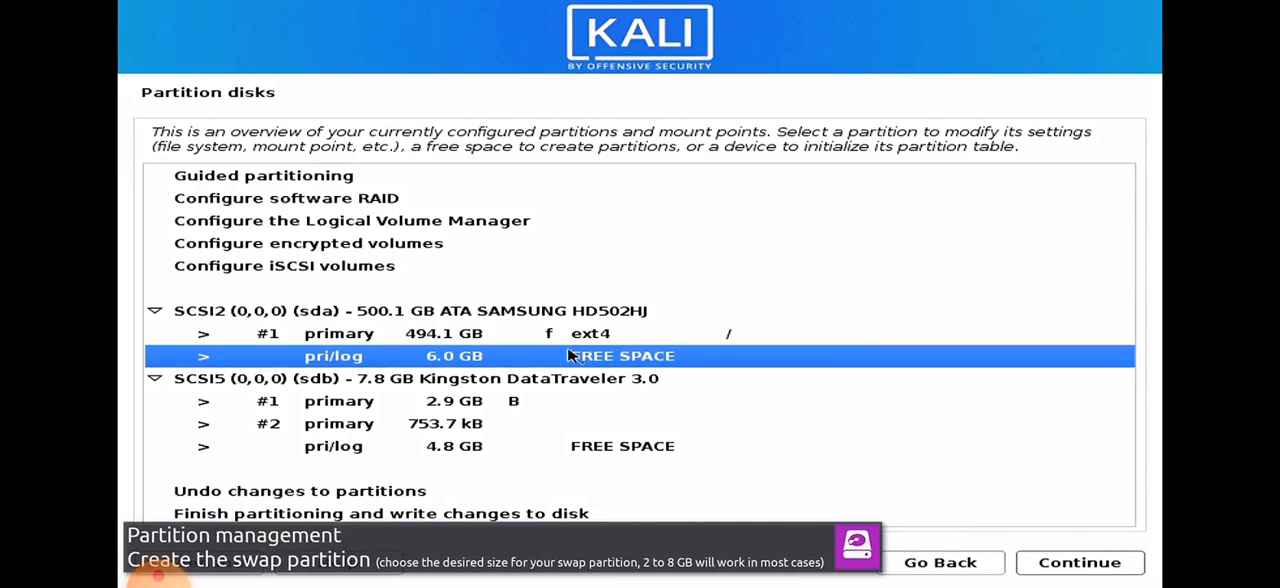
pyautogui.click(1070, 564)
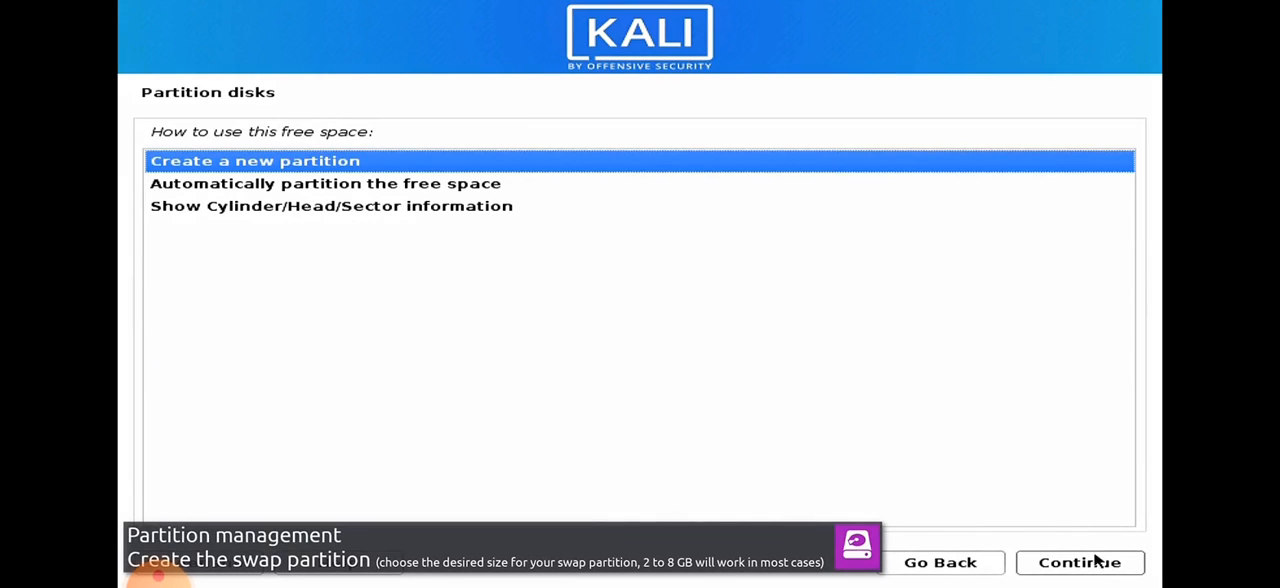
pyautogui.click(1095, 562)
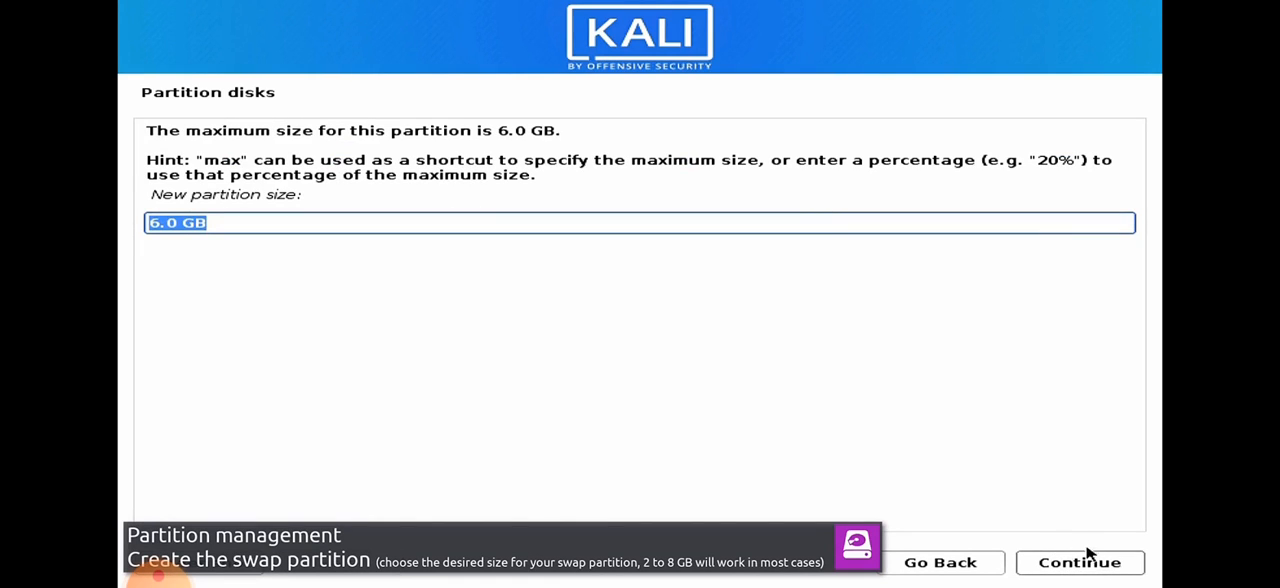
pyautogui.click(1078, 562)
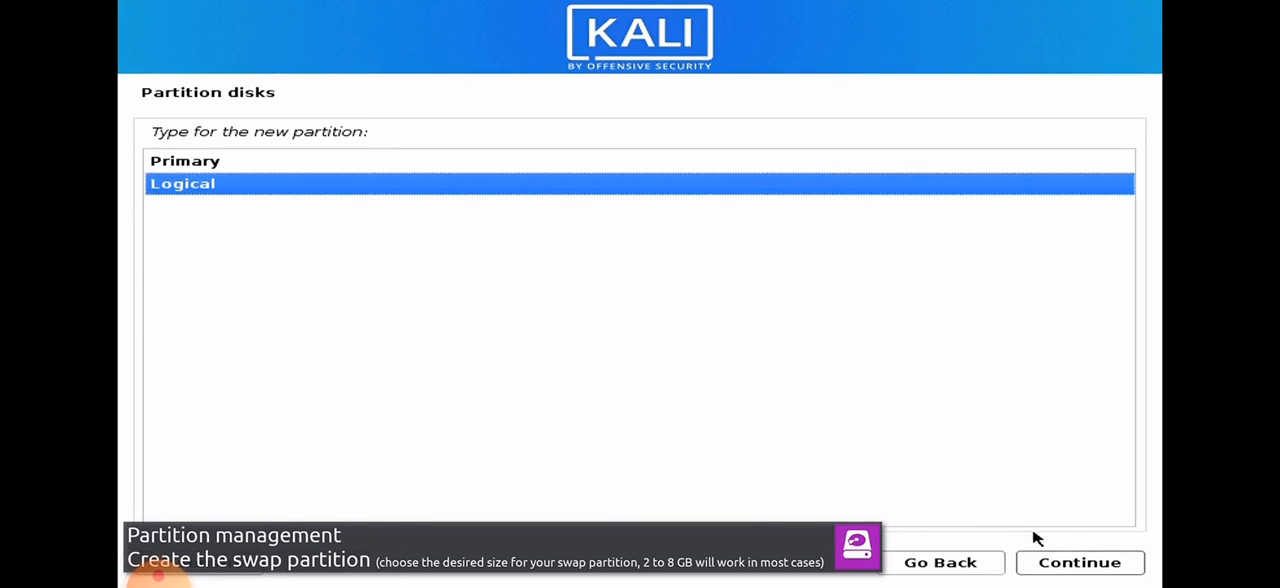
pyautogui.click(1051, 566)
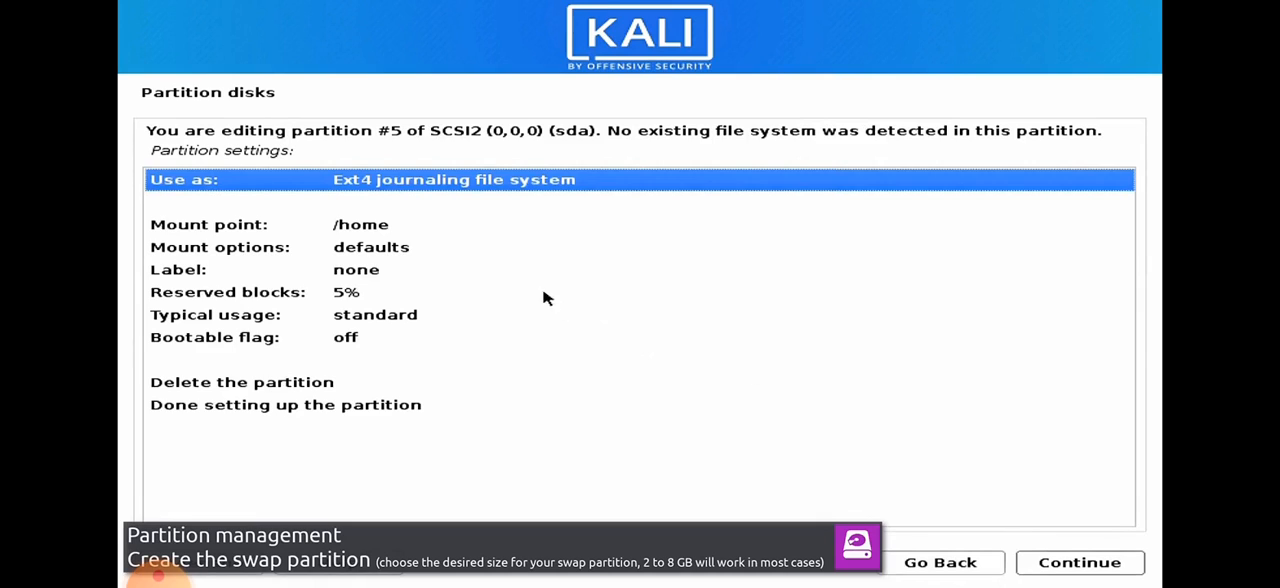
# Set the logical partition to be used as swap area and finish setting it up.
pyautogui.doubleClick(463, 190)
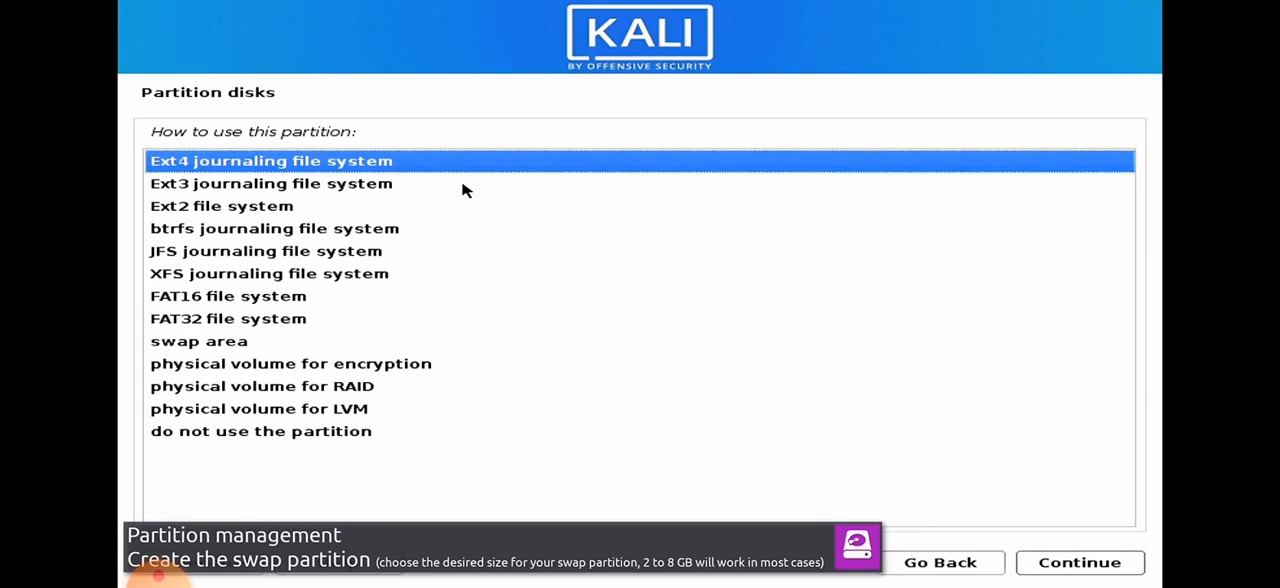
pyautogui.click(220, 343)
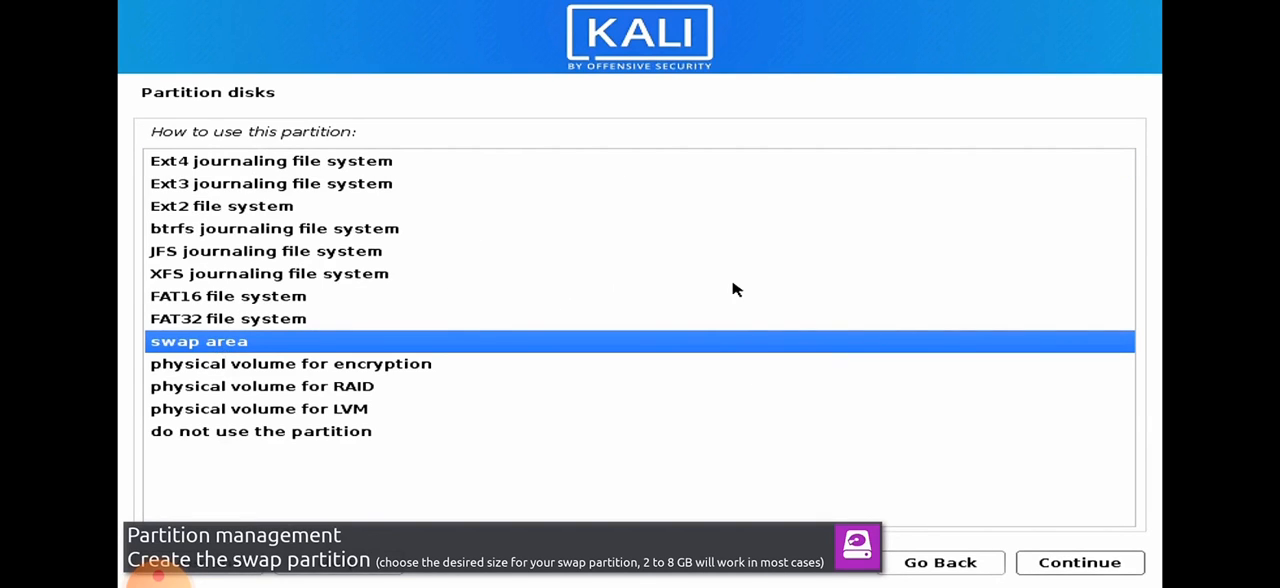
pyautogui.click(1090, 563)
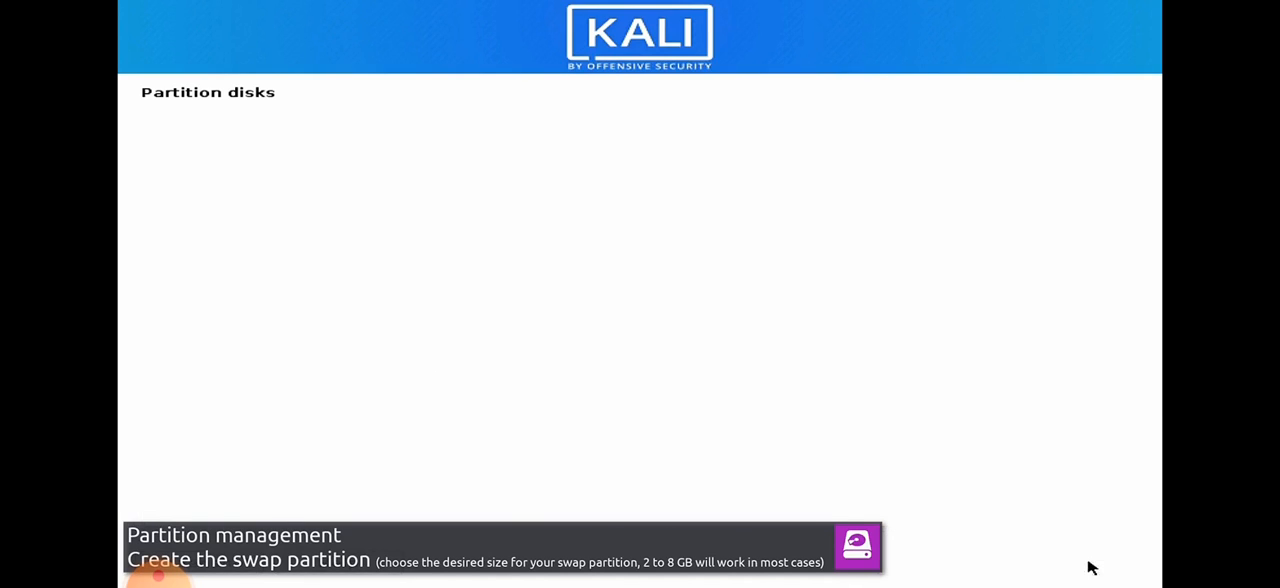
pyautogui.click(386, 296)
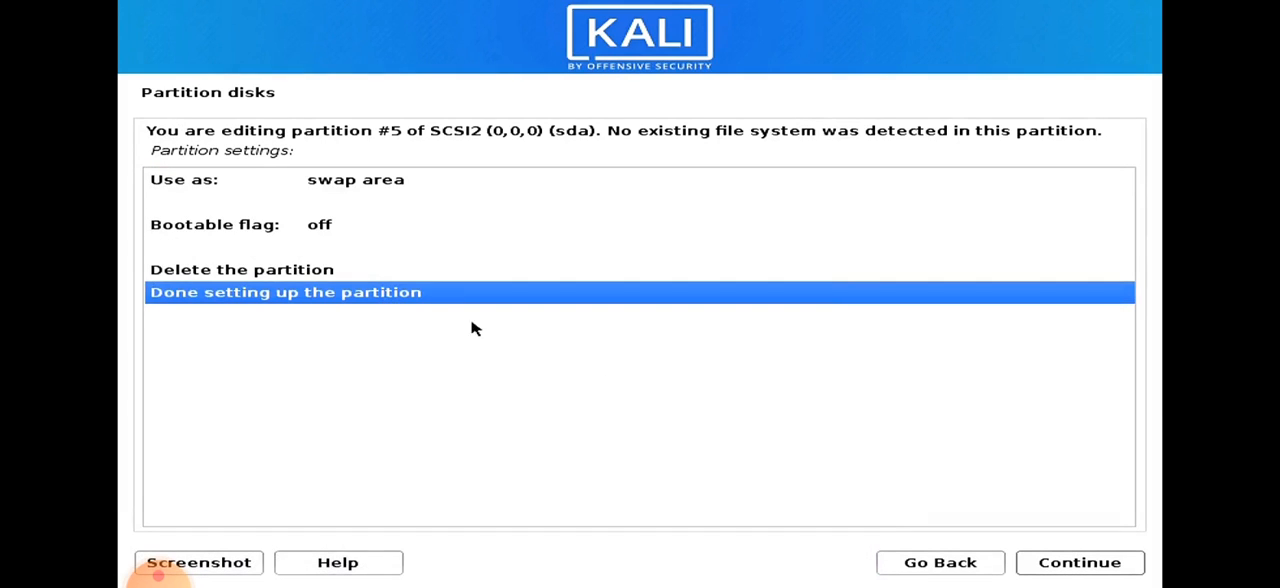
pyautogui.click(1088, 565)
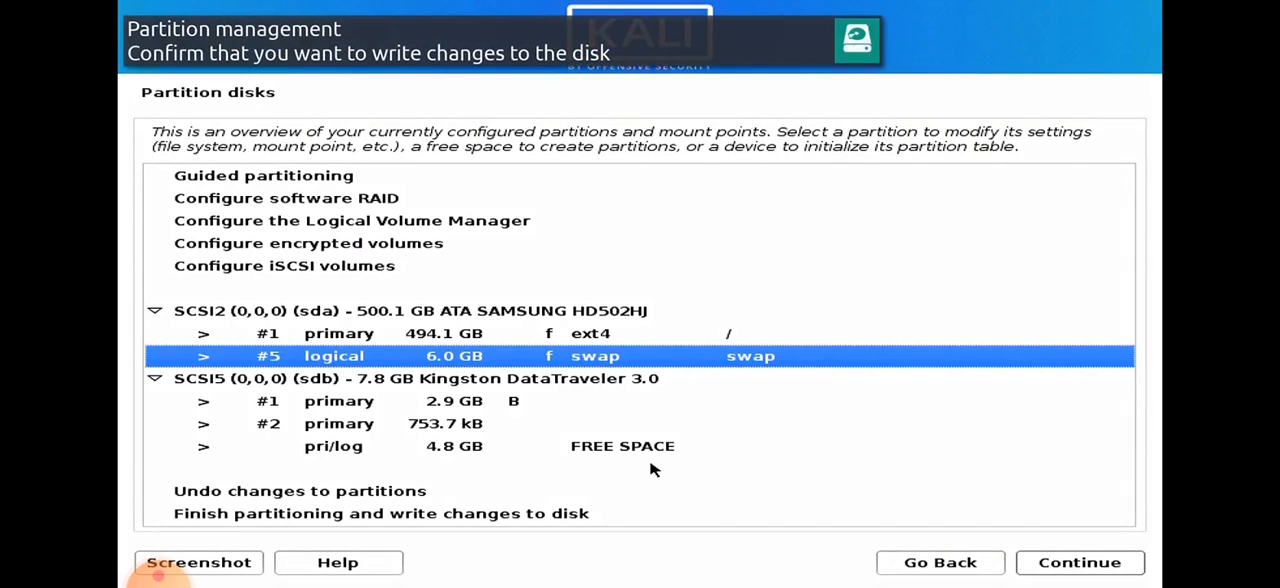
# Finish partitioning and confirm with Yes that the changes are written to the disks.
pyautogui.click(551, 514)
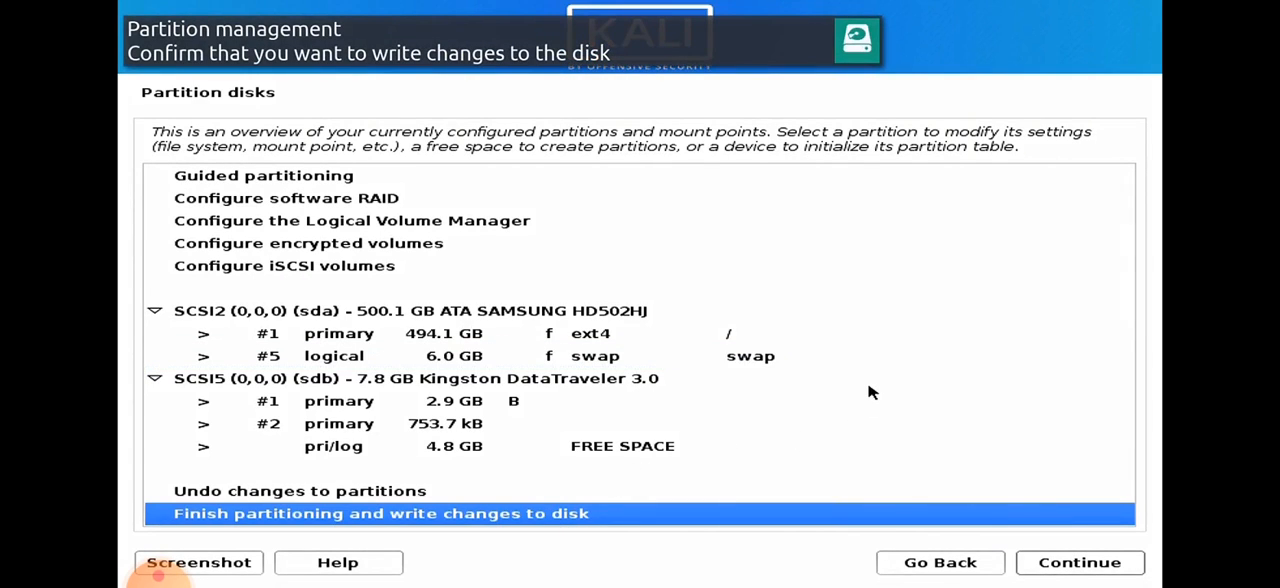
pyautogui.click(1106, 563)
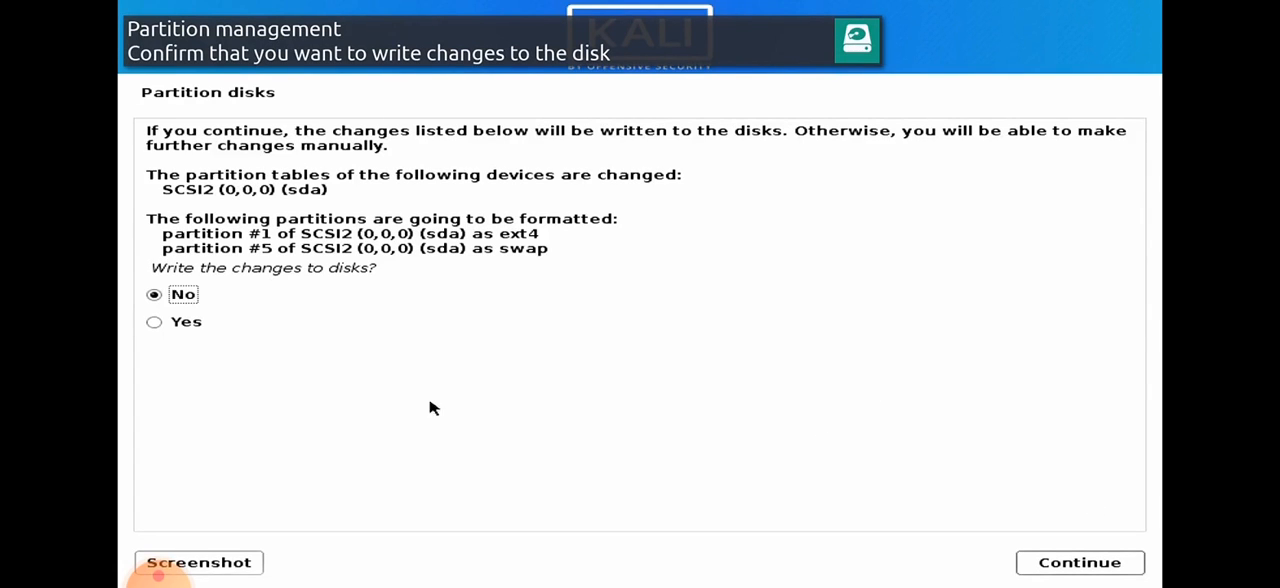
pyautogui.click(158, 326)
pyautogui.click(1073, 560)
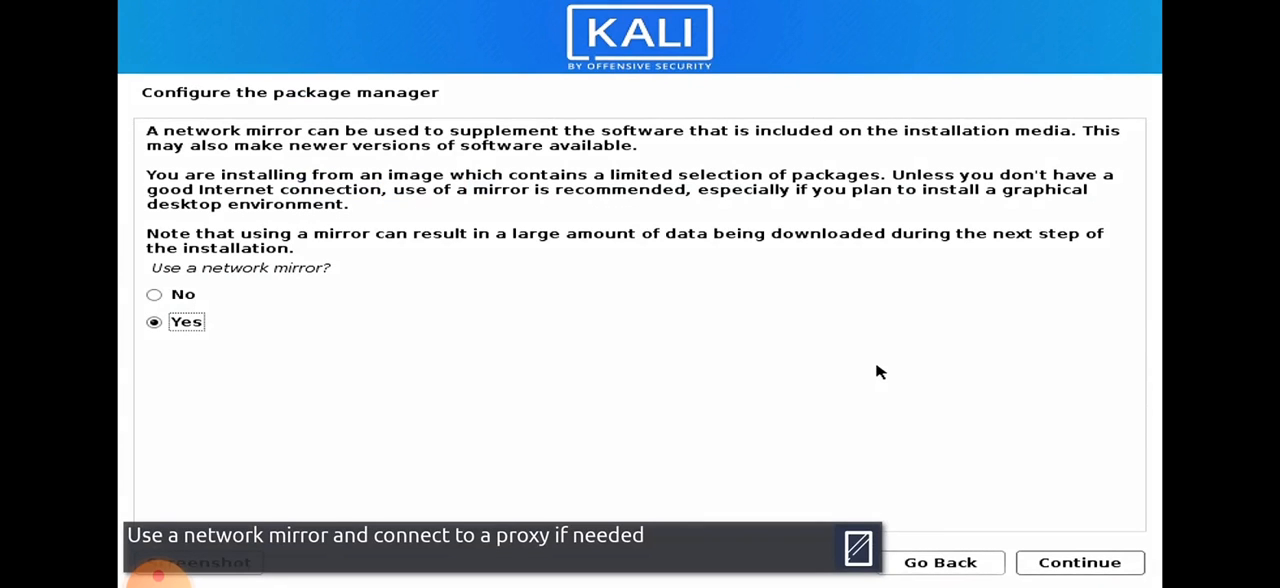
# Use a network mirror for the package manager and leave the HTTP proxy information blank.
pyautogui.click(1086, 565)
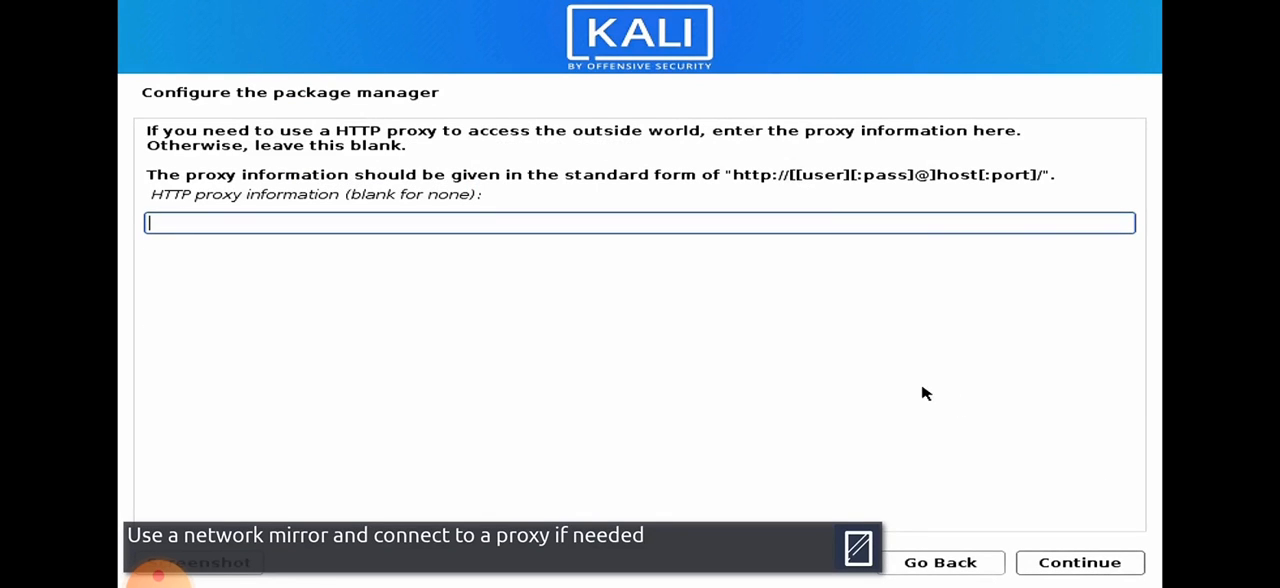
pyautogui.click(1110, 566)
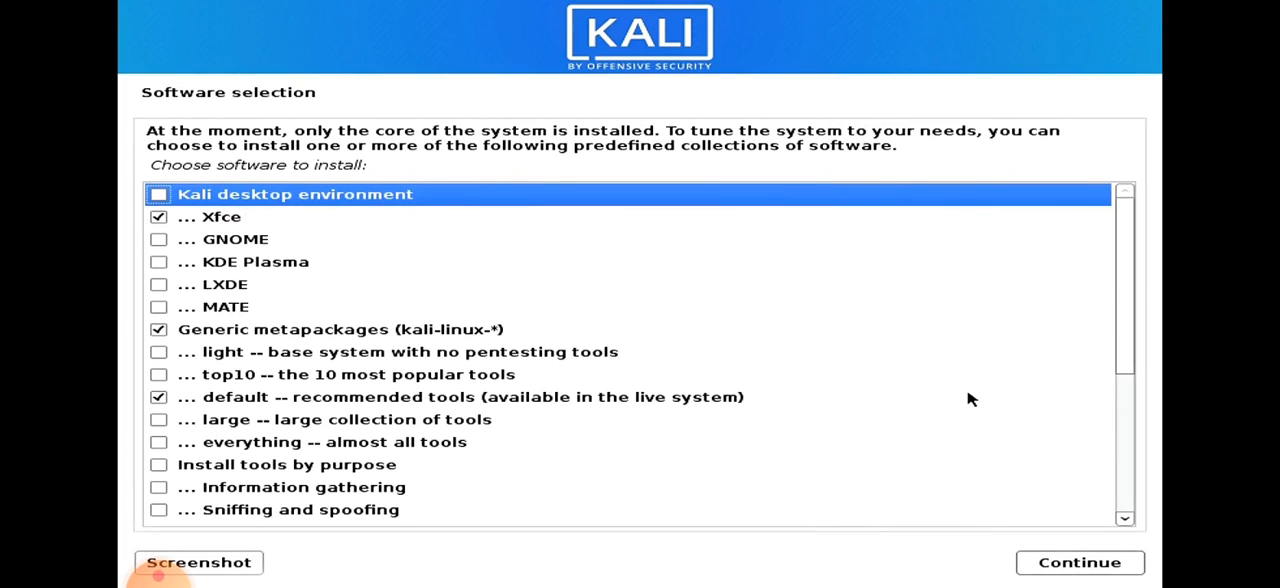
# Review the software collections and accept the preselected Xfce, default recommended tools and standard system utilities for installation.
pyautogui.scroll(-5, 1128, 321)
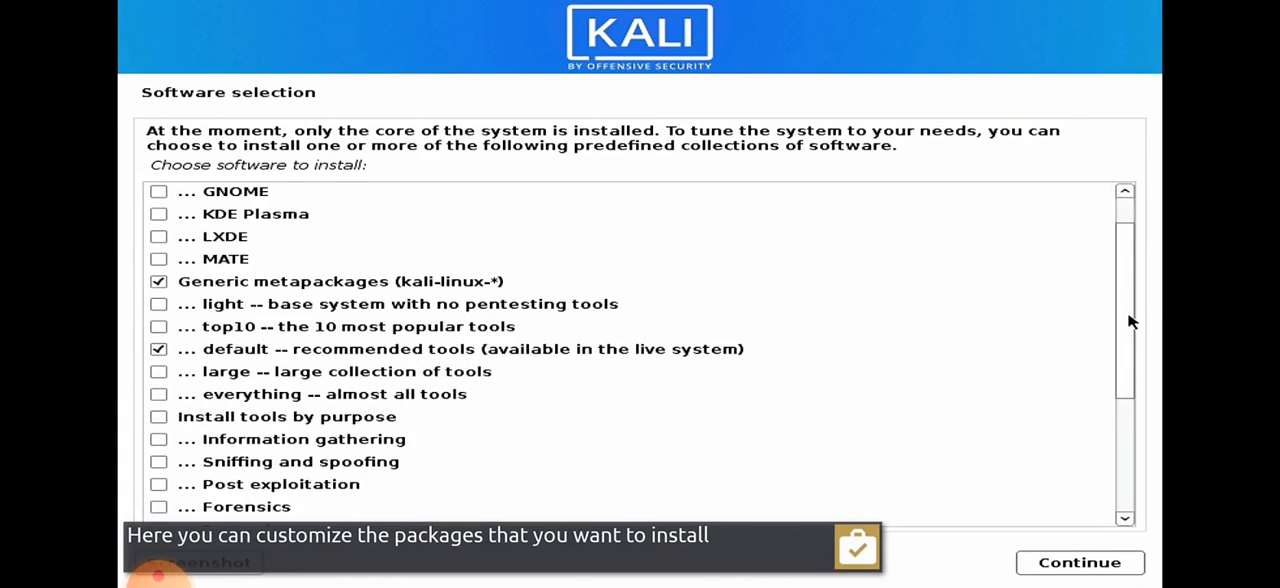
pyautogui.scroll(-3, 1128, 321)
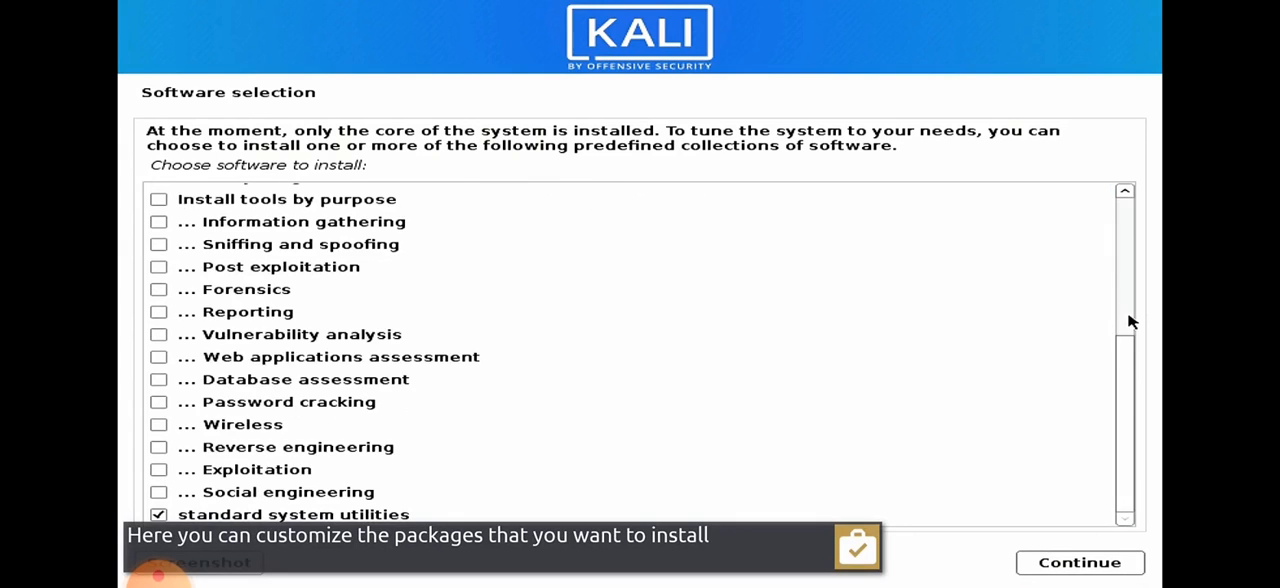
pyautogui.scroll(5, 1128, 321)
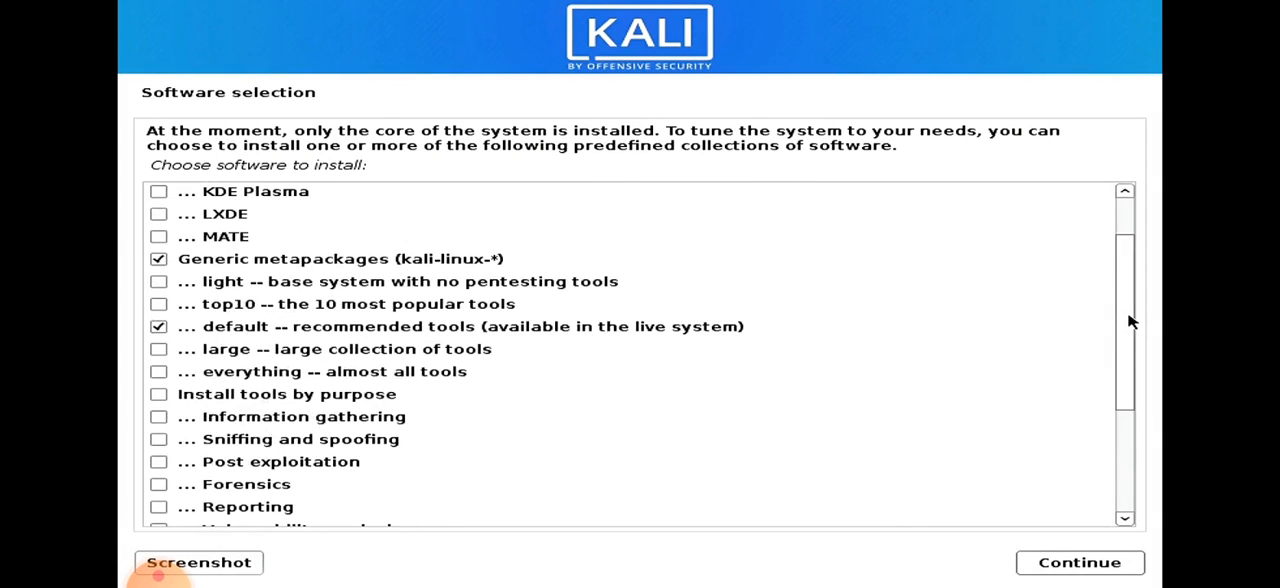
pyautogui.scroll(1, 1128, 321)
pyautogui.scroll(1, 1128, 321)
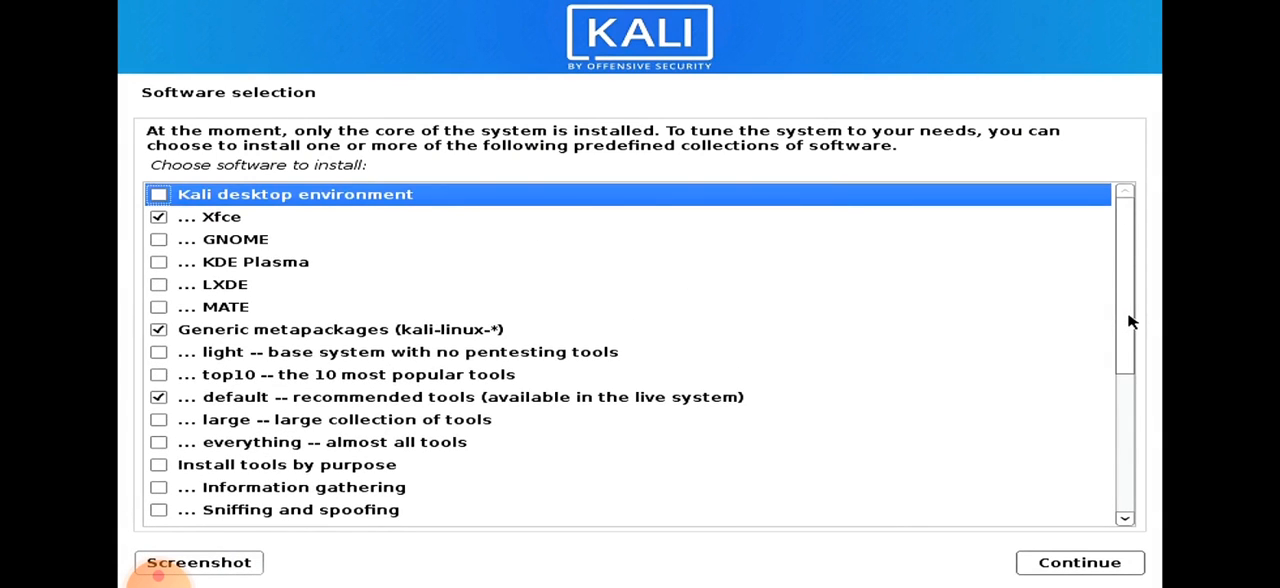
pyautogui.click(1097, 562)
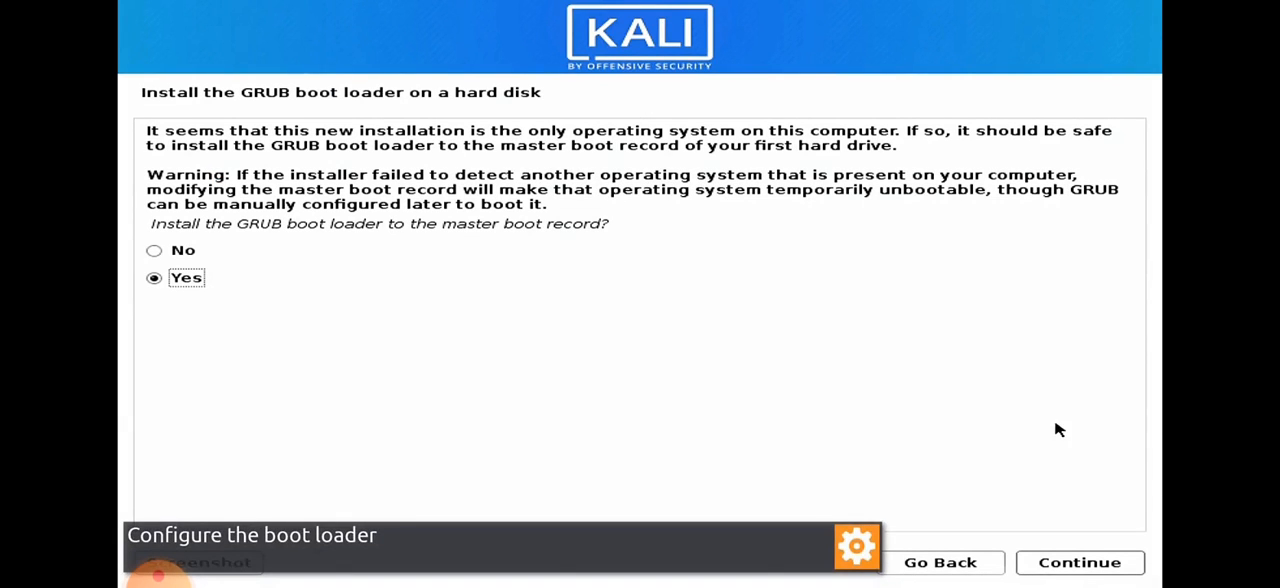
# Agree to install the GRUB boot loader to the master boot record and install it on /dev/sda.
pyautogui.click(1075, 566)
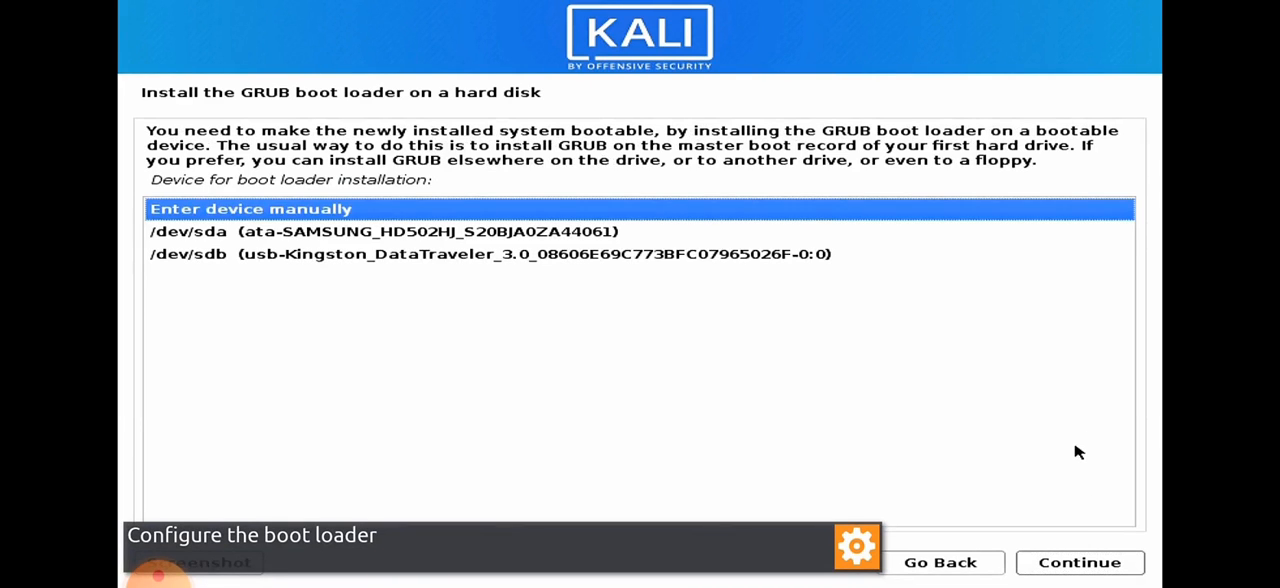
pyautogui.click(424, 233)
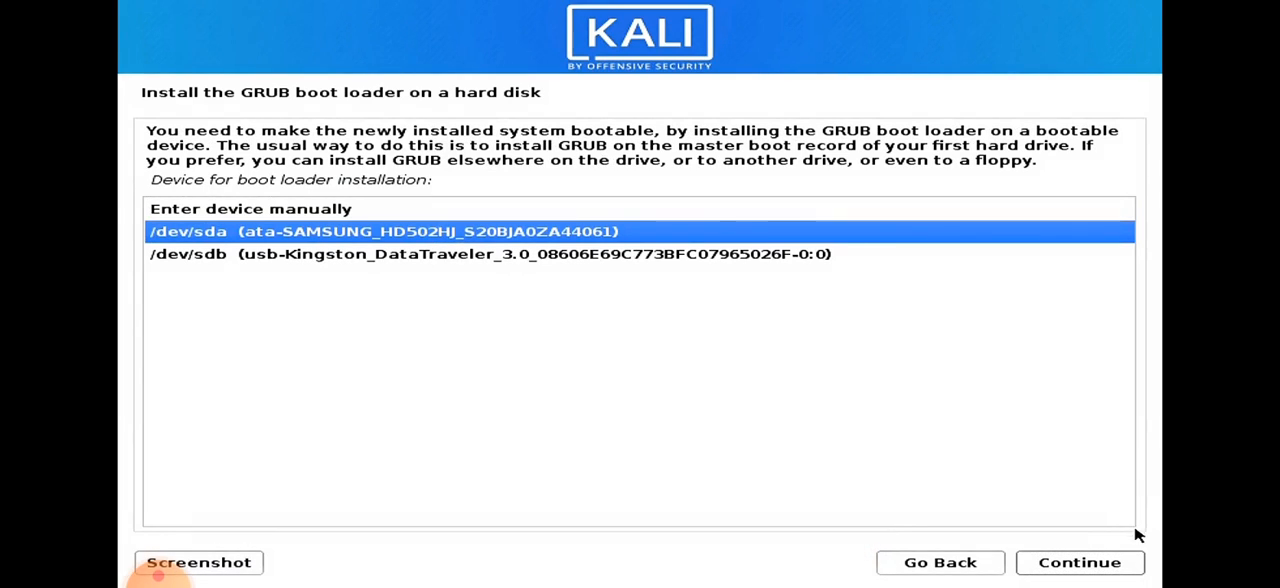
pyautogui.click(1119, 566)
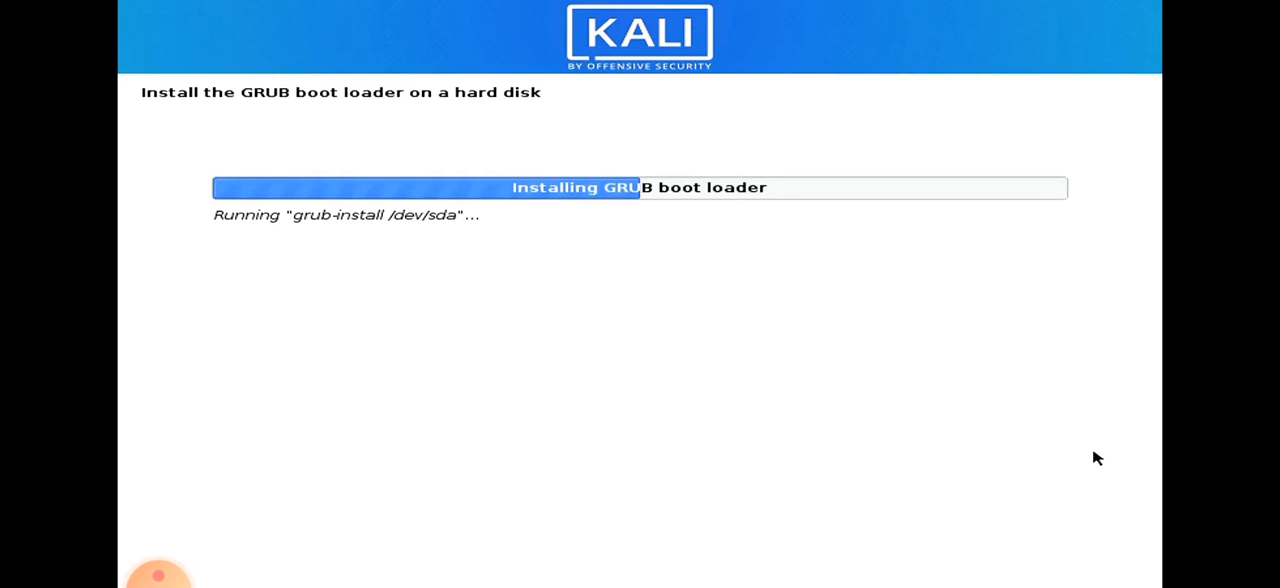